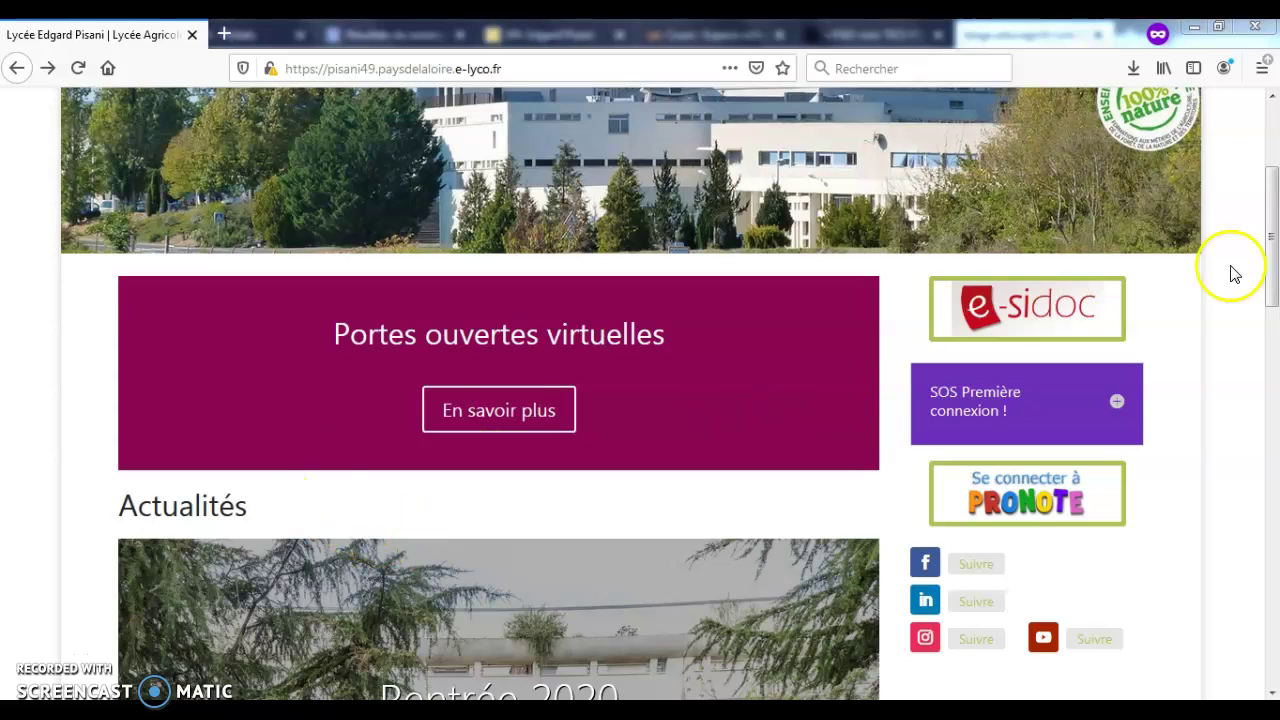
# Step: Search the web for "sesame sapia"
pyautogui.moveTo(1268, 271); pyautogui.dragTo(1272, 225)
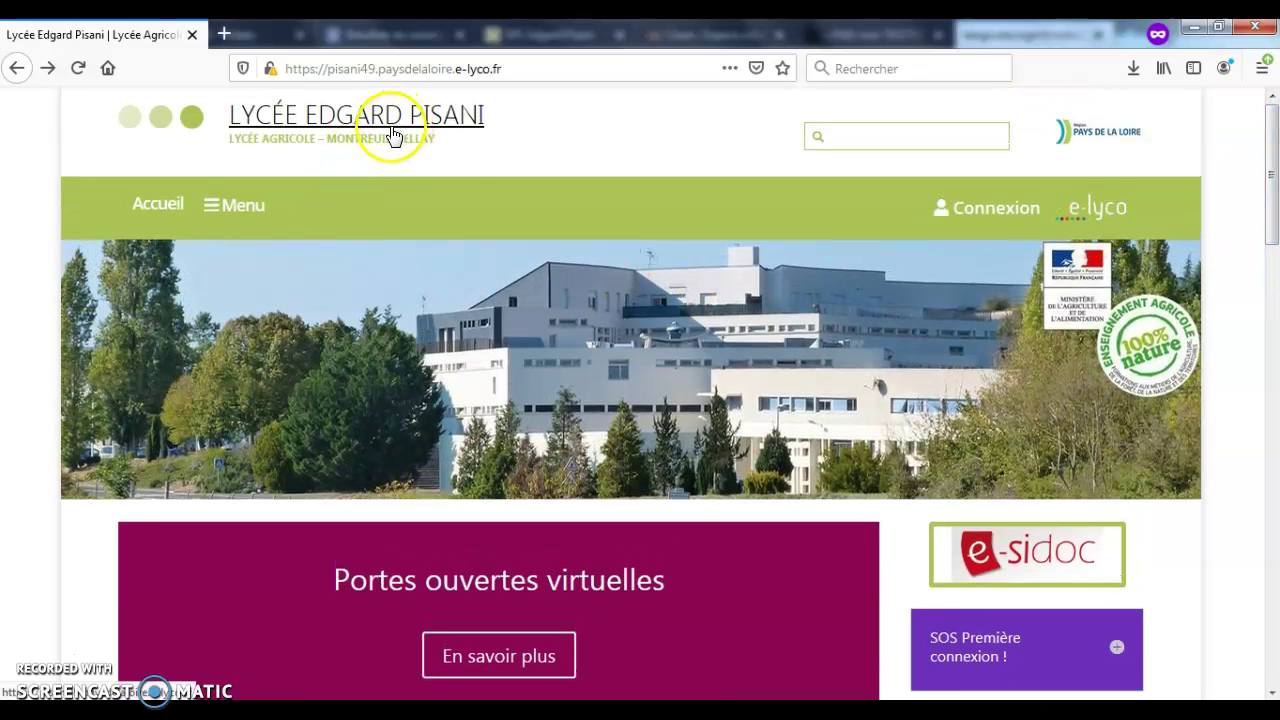
pyautogui.moveTo(505, 68); pyautogui.dragTo(238, 60)
pyautogui.write('ses')
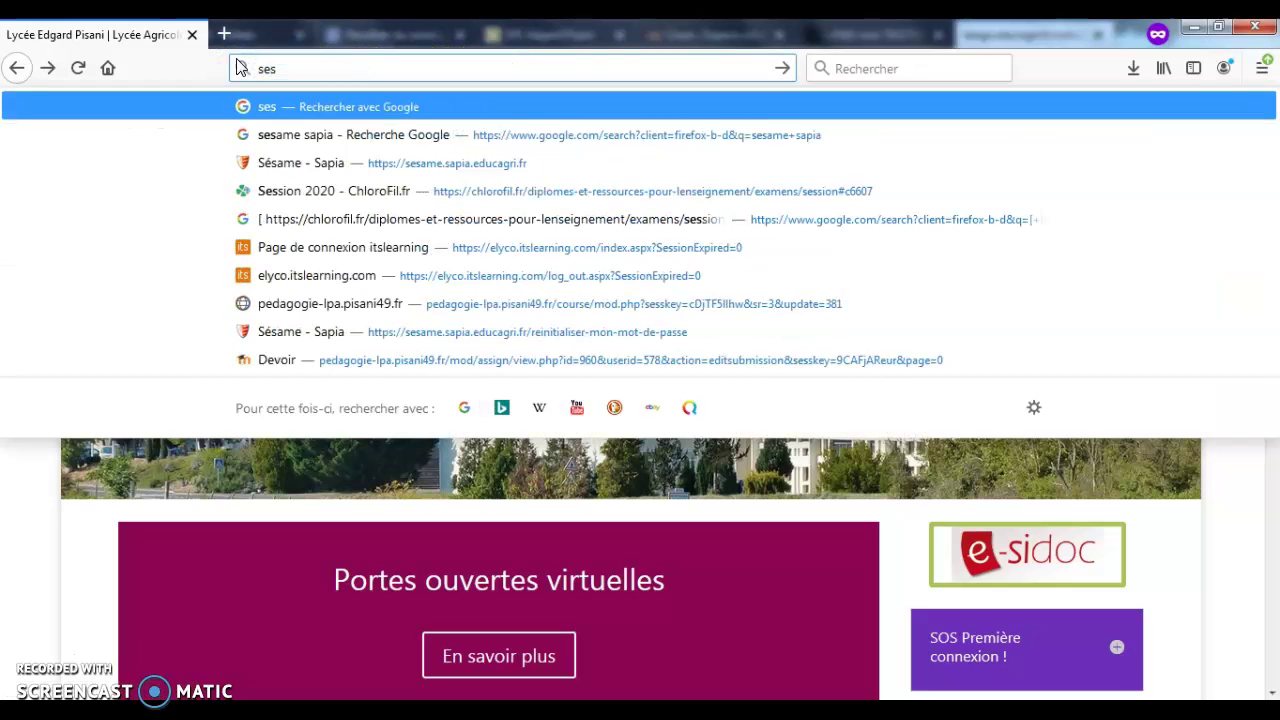
pyautogui.write('ame')
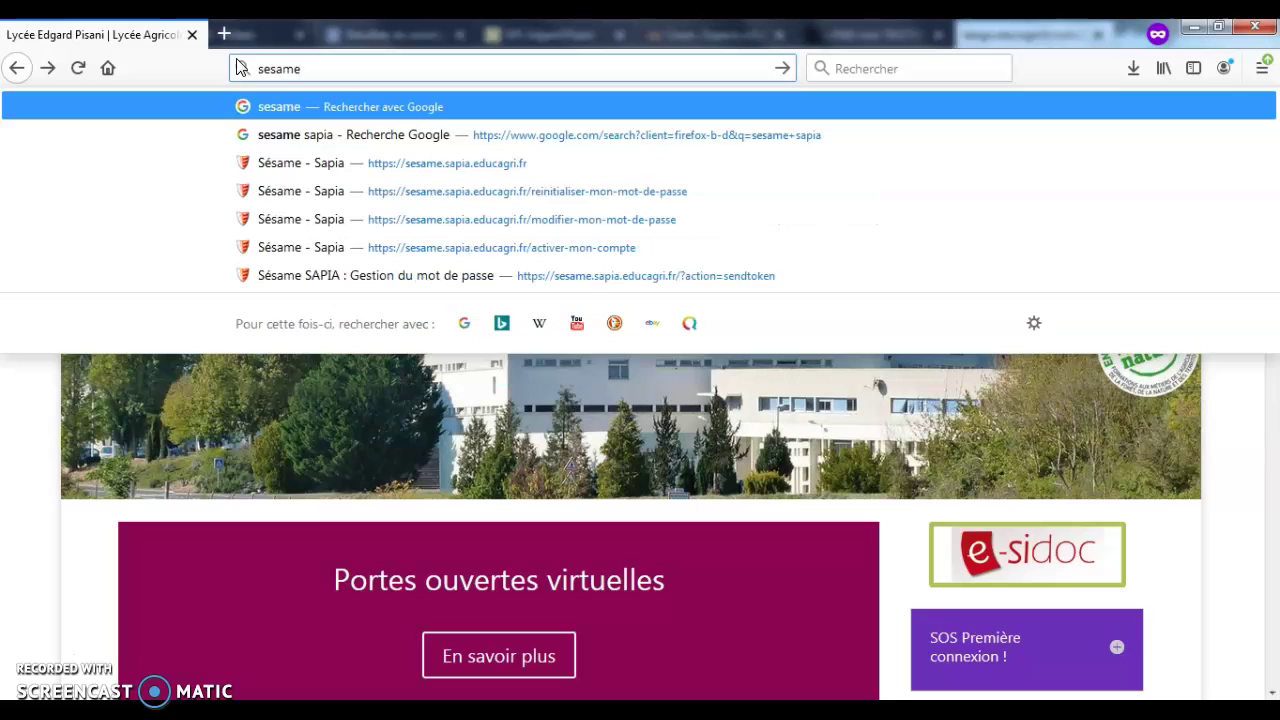
pyautogui.write(' sapia')
pyautogui.press('Return')
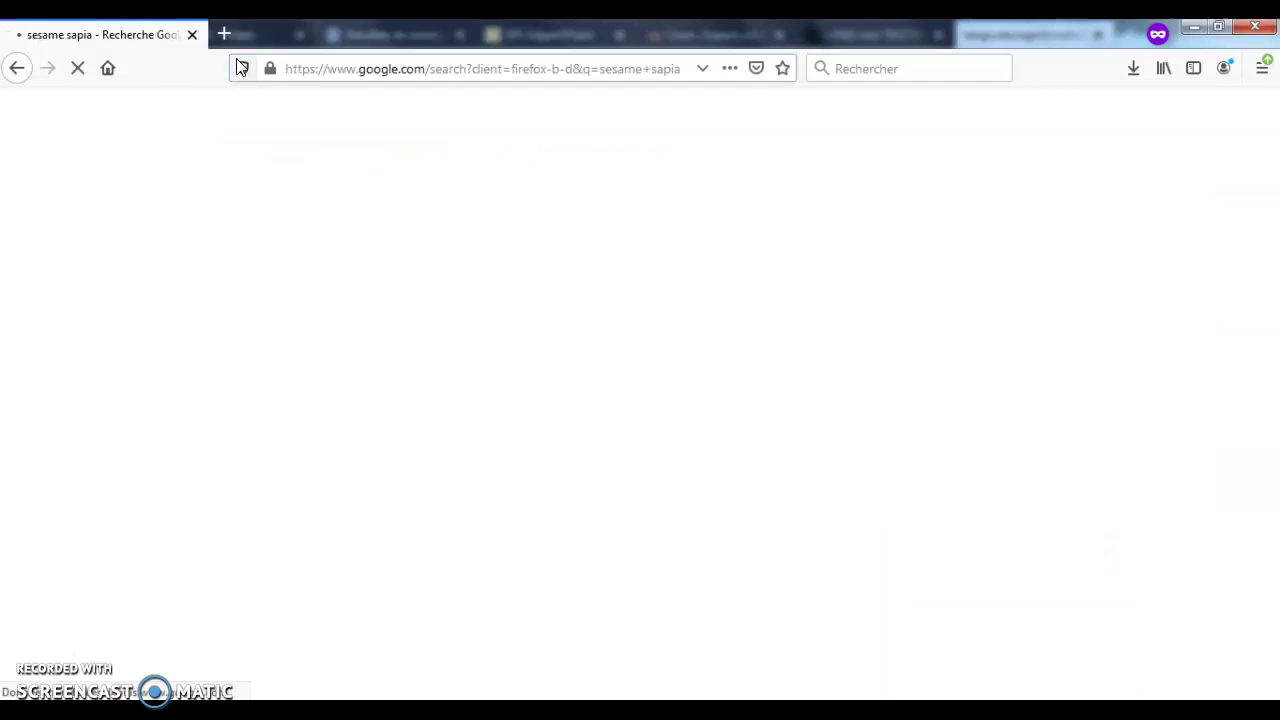
# Step: Open the Sésame - Sapia site from the search results and bring up its account activation form
pyautogui.moveTo(1271, 209); pyautogui.dragTo(1270, 245)
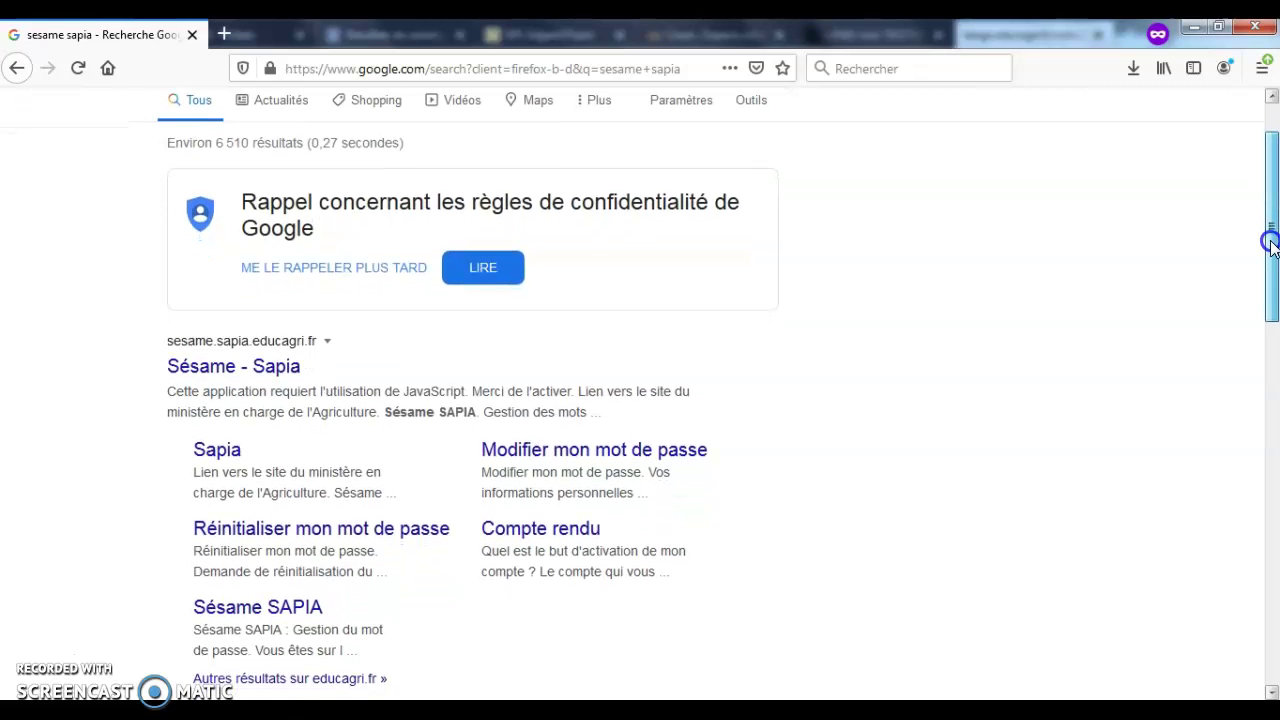
pyautogui.moveTo(1271, 246); pyautogui.dragTo(1270, 256)
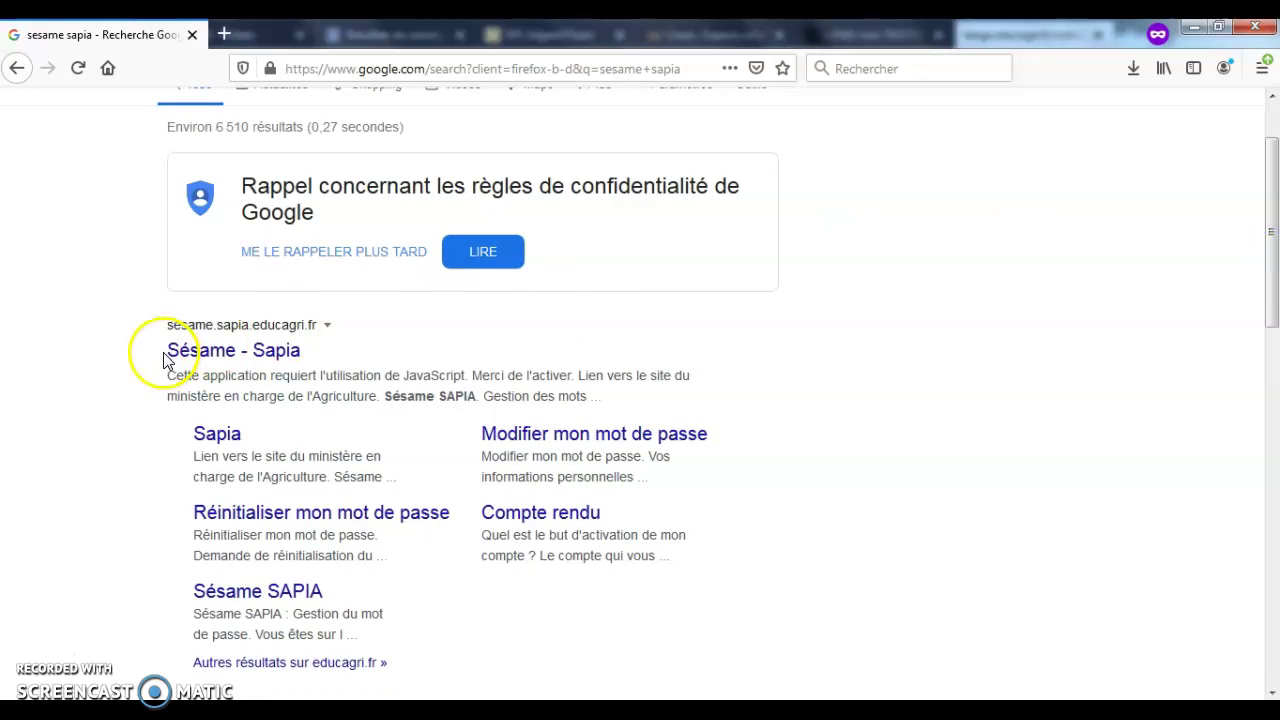
pyautogui.click(215, 350)
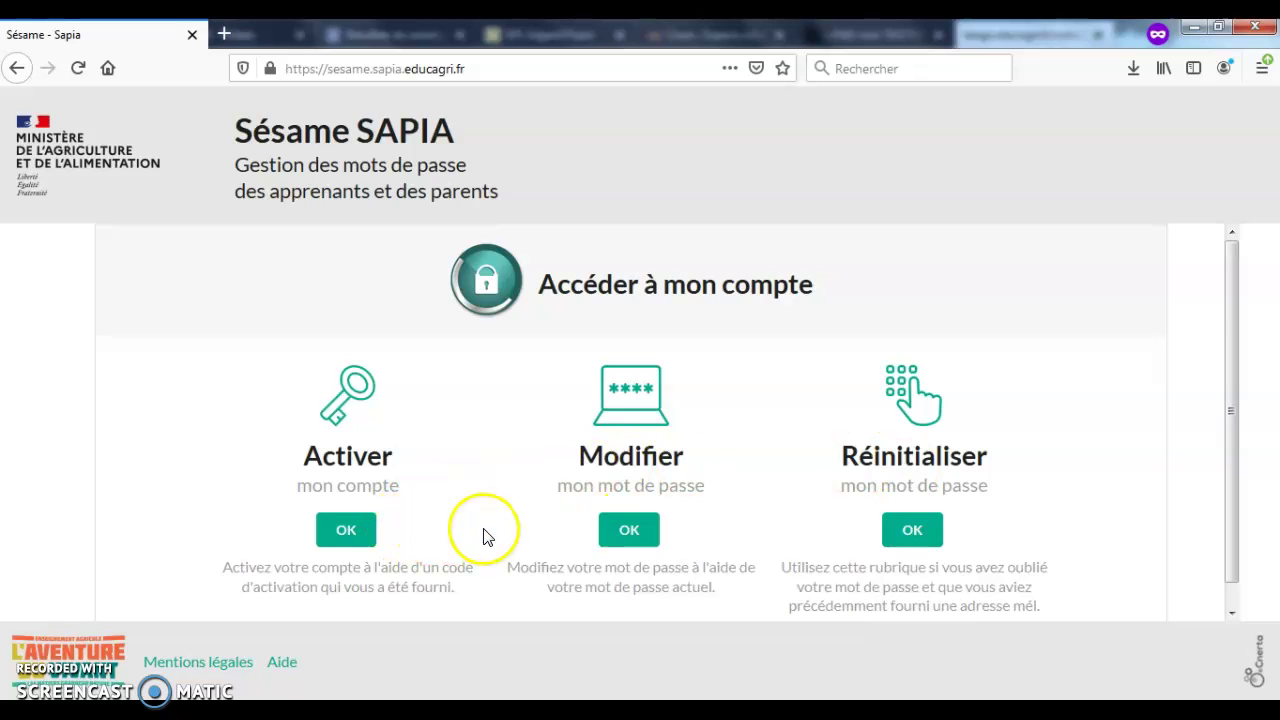
pyautogui.click(346, 530)
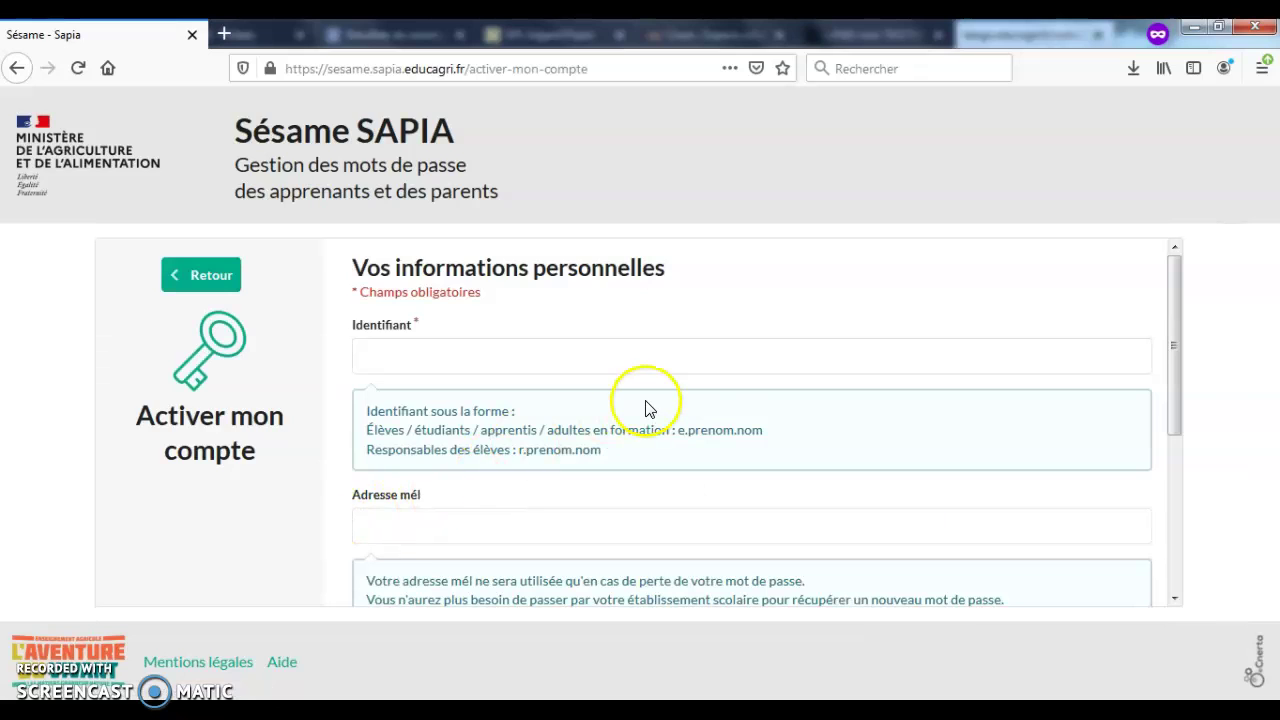
# Step: Examine the Identifiant and Adresse mél fields of the account activation form without filling them in
pyautogui.click(718, 358)
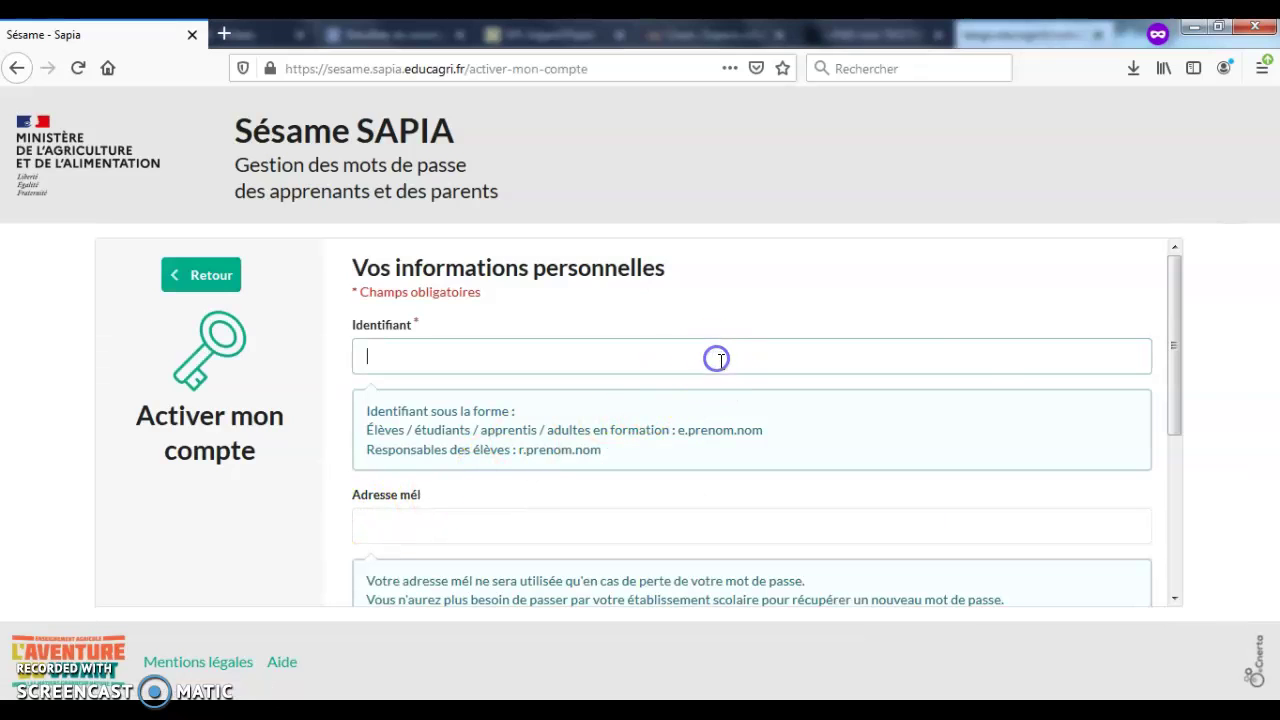
pyautogui.click(1176, 352)
pyautogui.moveTo(1176, 352); pyautogui.dragTo(1176, 406)
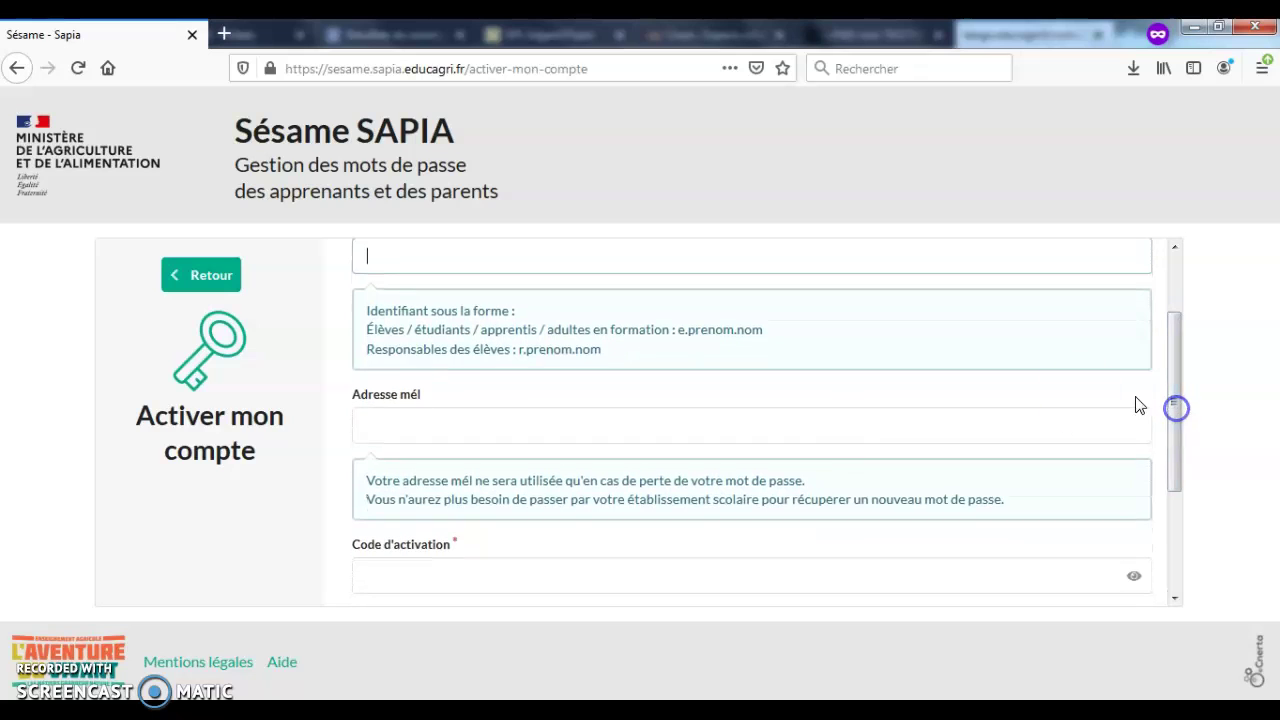
pyautogui.click(839, 428)
pyautogui.click(803, 398)
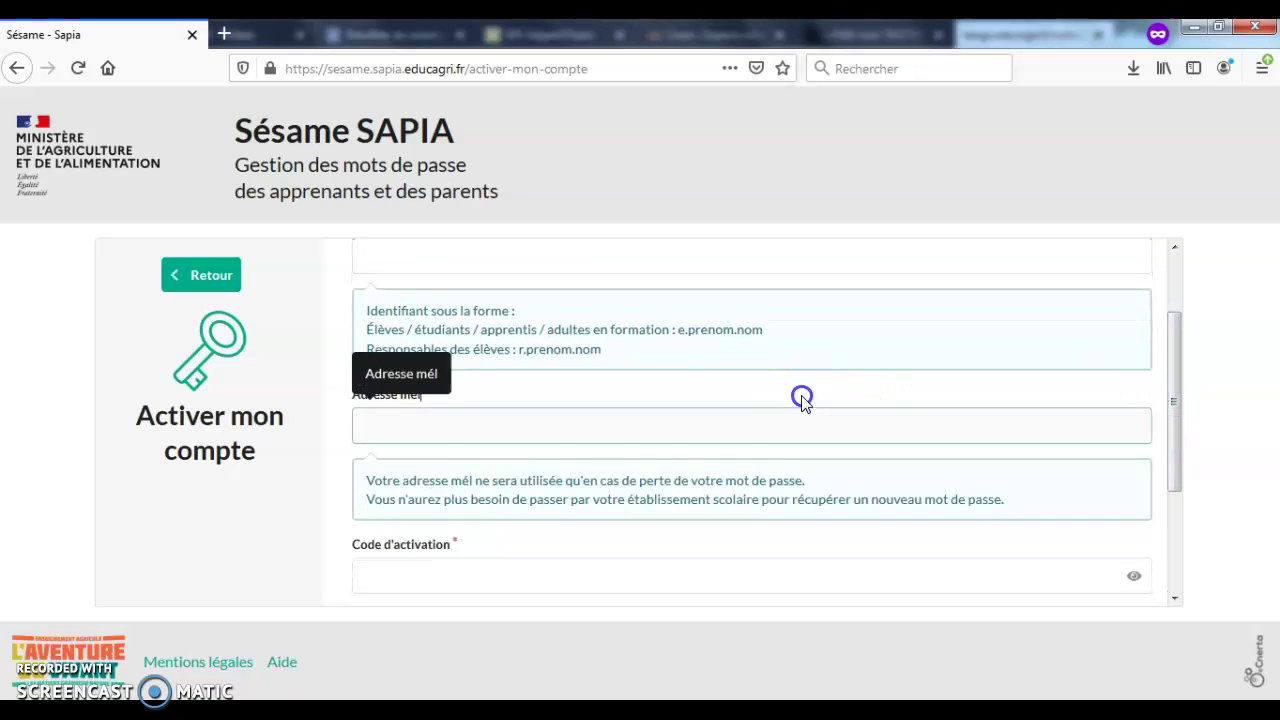
pyautogui.click(826, 399)
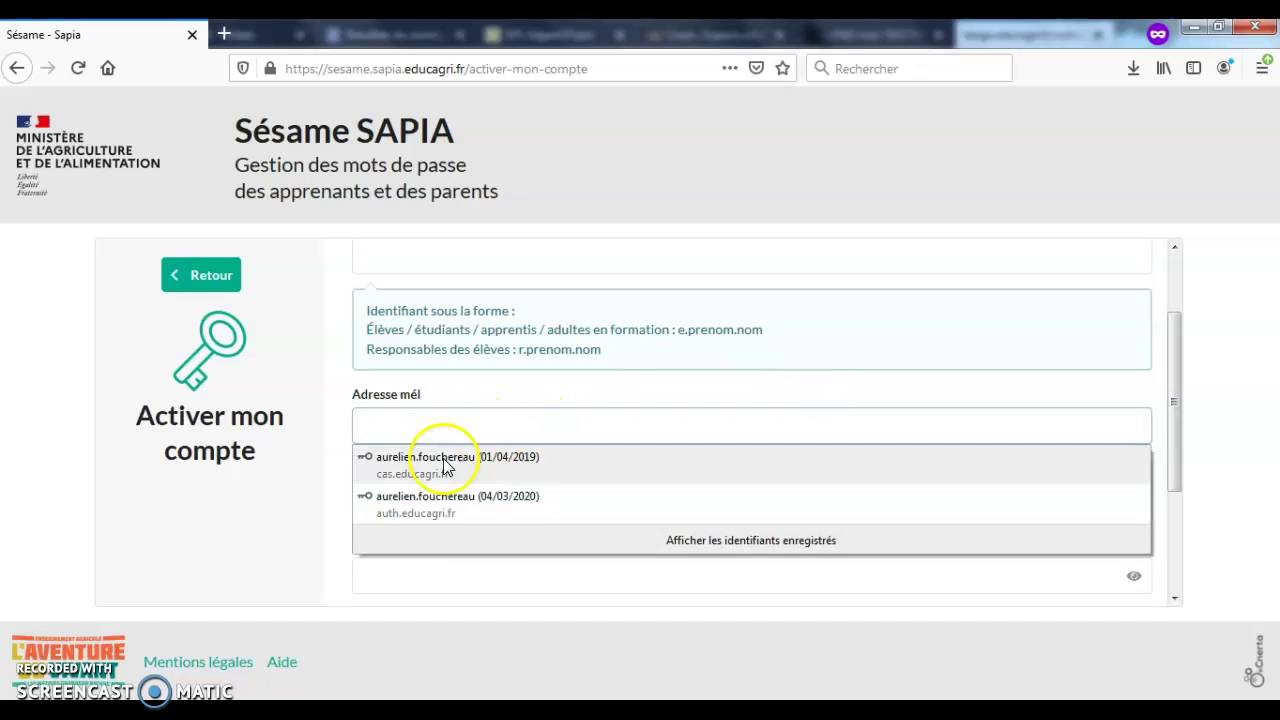
# Step: Review the activation code field, both password fields, the password requirements and the submit option of the activation form
pyautogui.moveTo(1176, 430); pyautogui.dragTo(1175, 514)
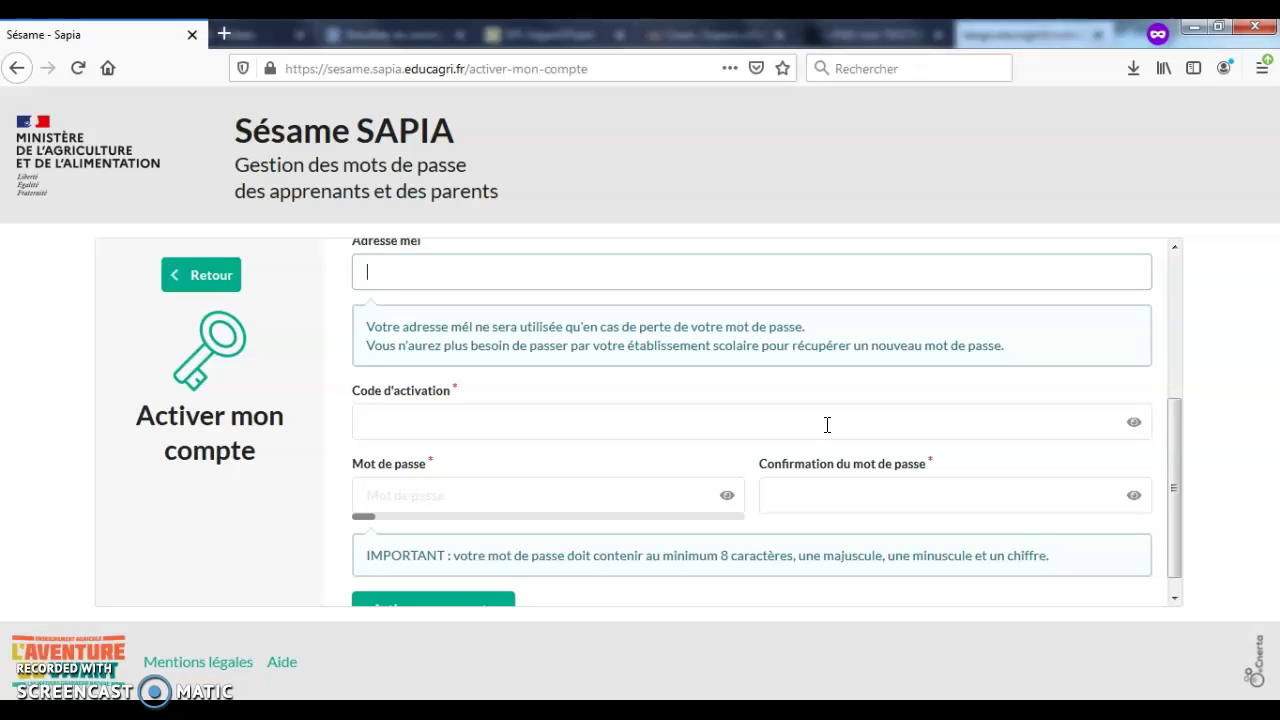
pyautogui.click(524, 498)
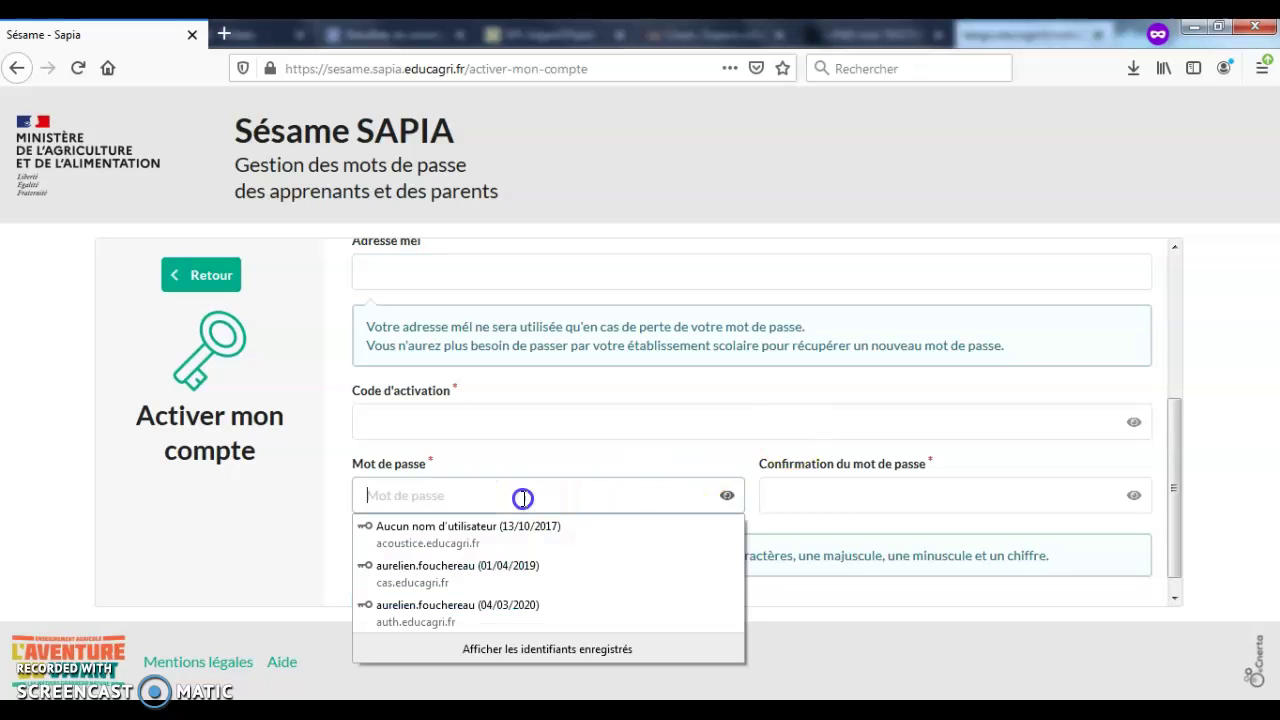
pyautogui.click(831, 487)
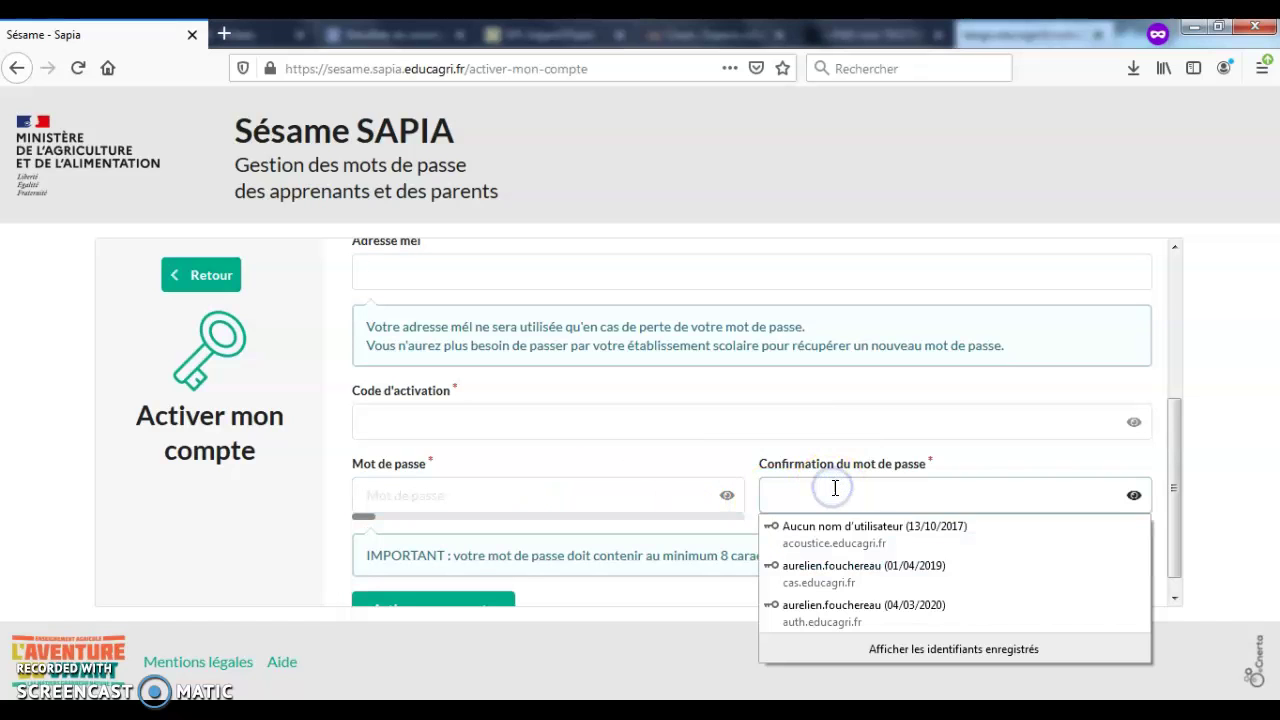
pyautogui.click(1016, 446)
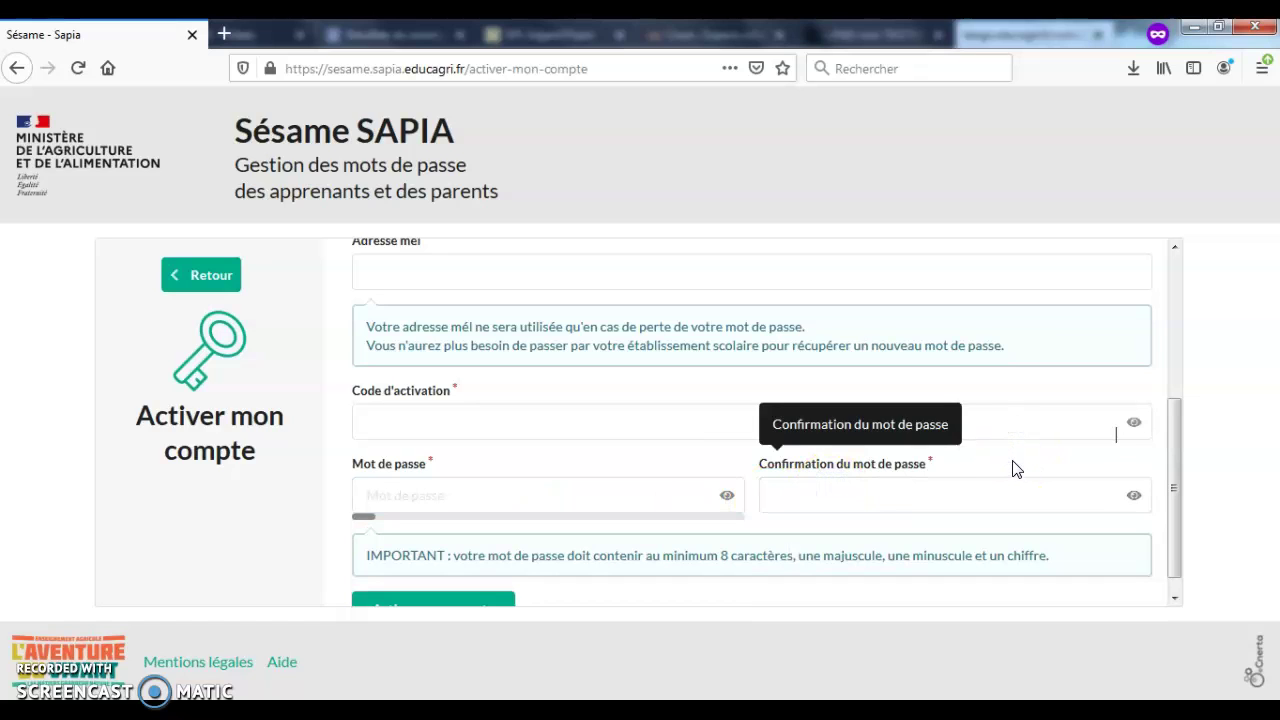
pyautogui.moveTo(665, 560); pyautogui.dragTo(1051, 560)
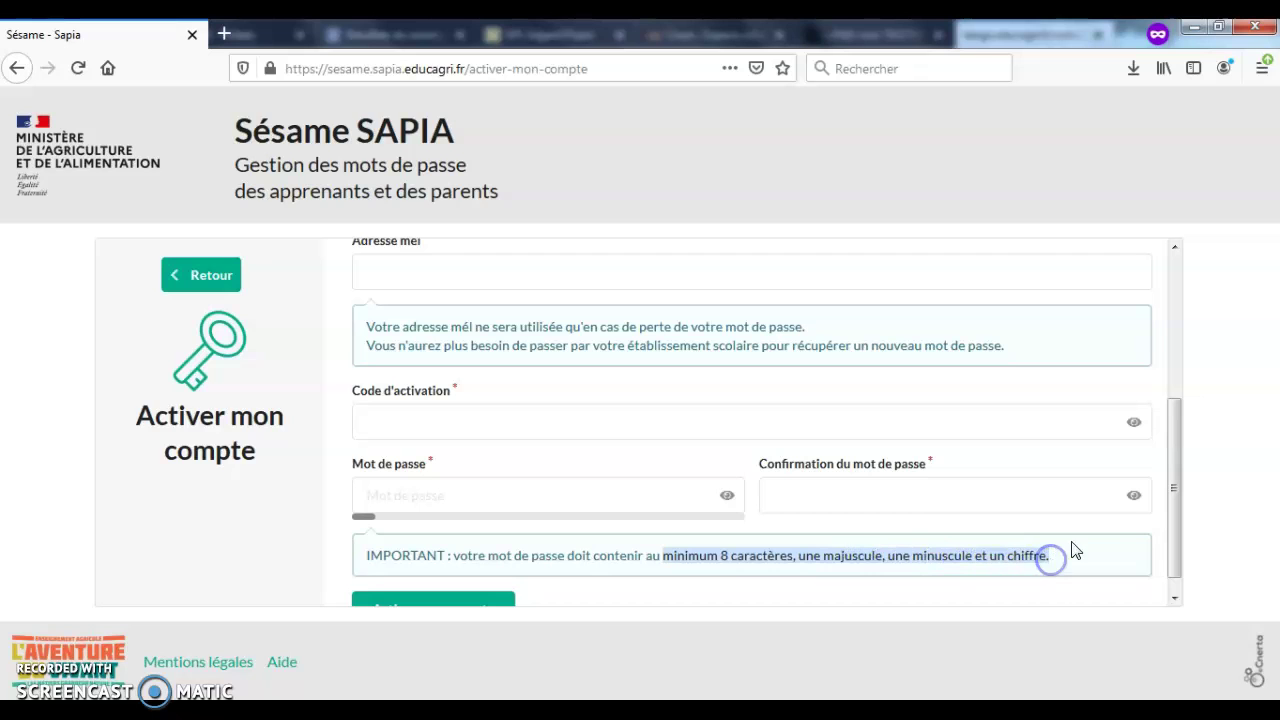
pyautogui.moveTo(1175, 498); pyautogui.dragTo(1173, 511)
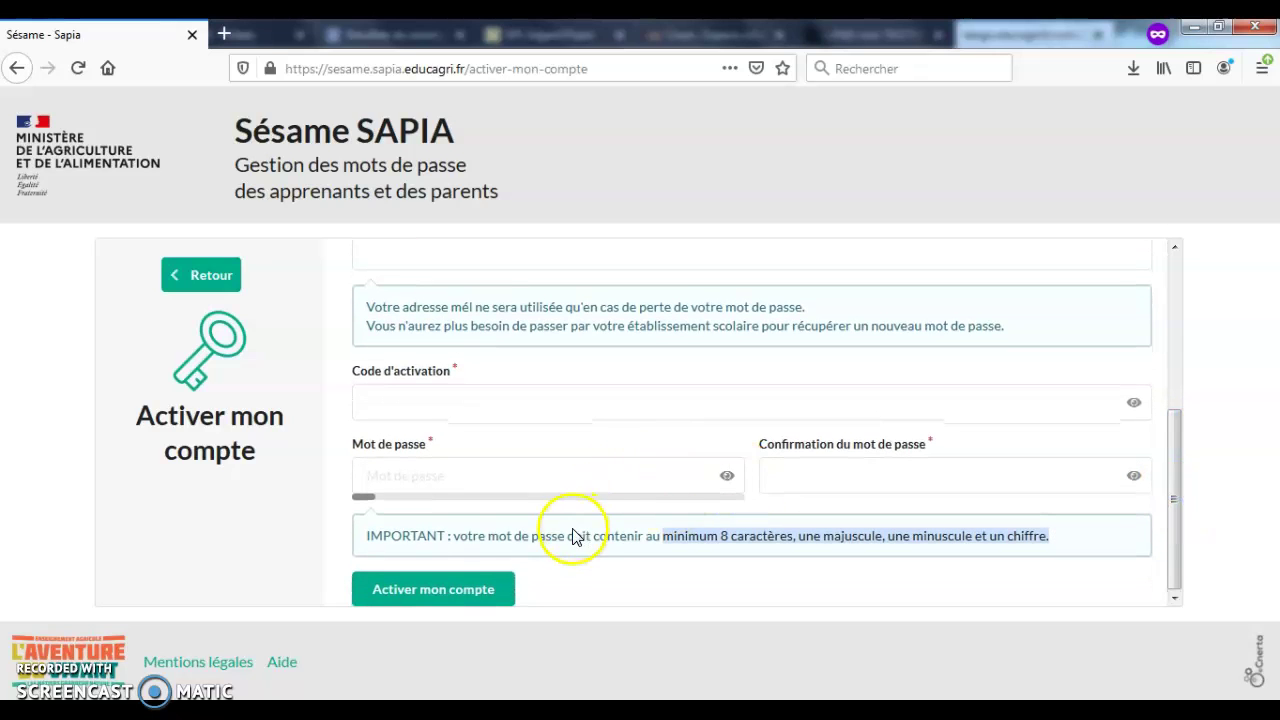
pyautogui.click(456, 594)
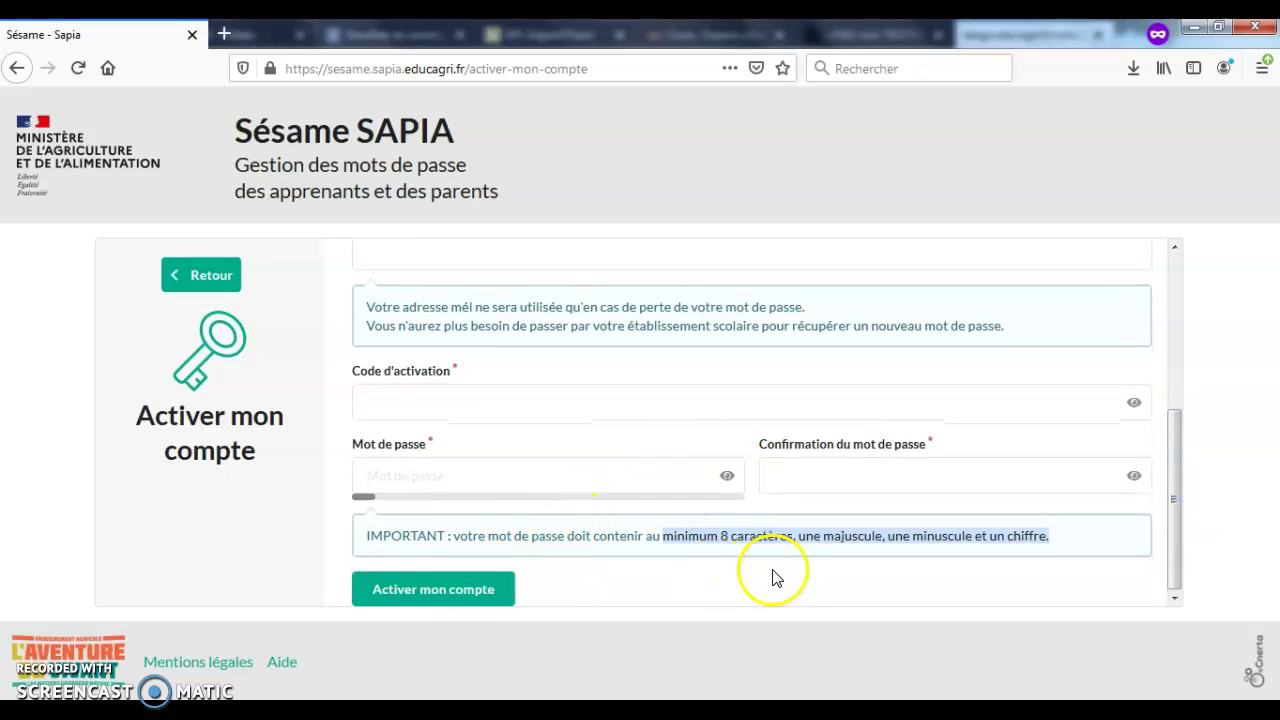
pyautogui.click(1171, 363)
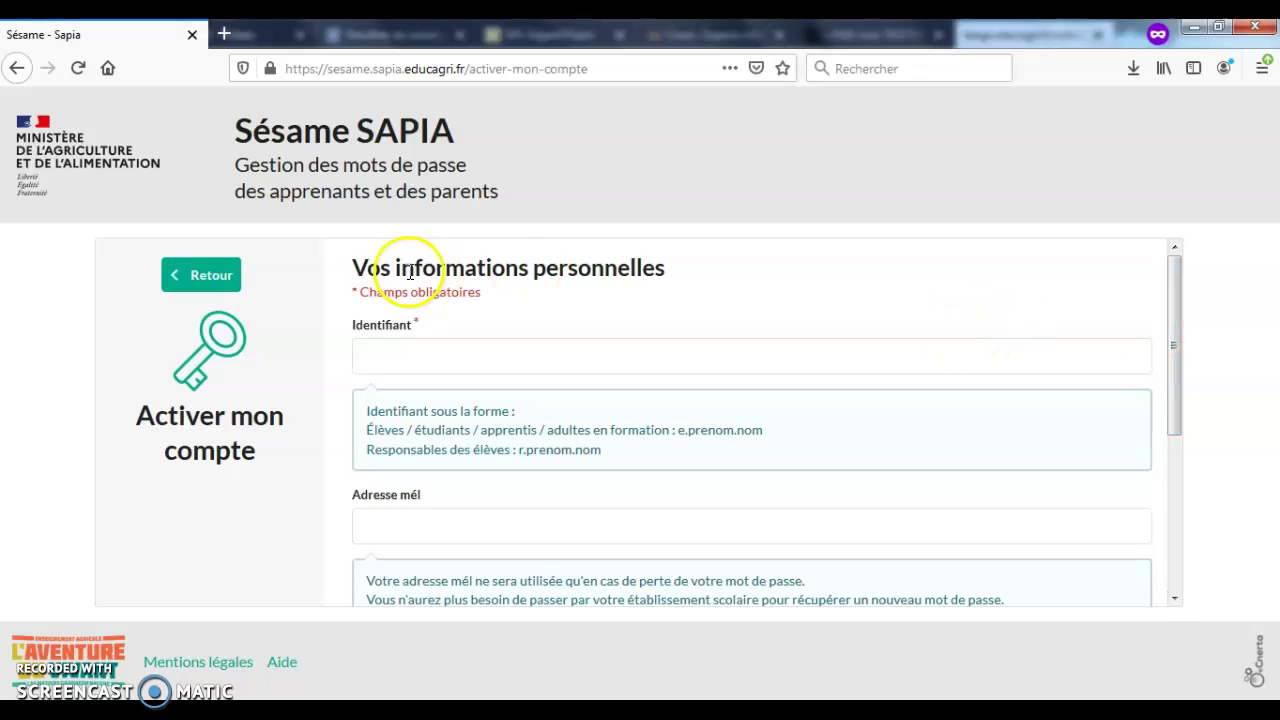
# Step: Return to the Sésame home page, open the password modification form and review its fields
pyautogui.click(201, 280)
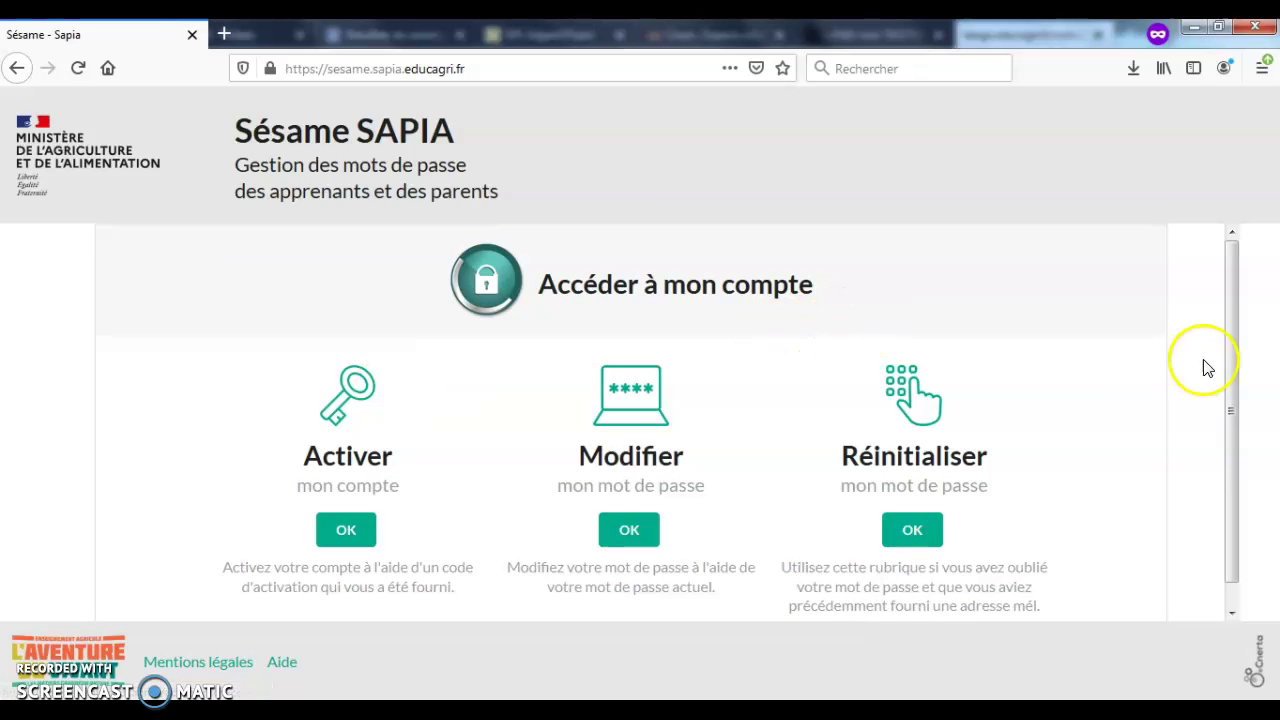
pyautogui.moveTo(1231, 346); pyautogui.dragTo(1228, 383)
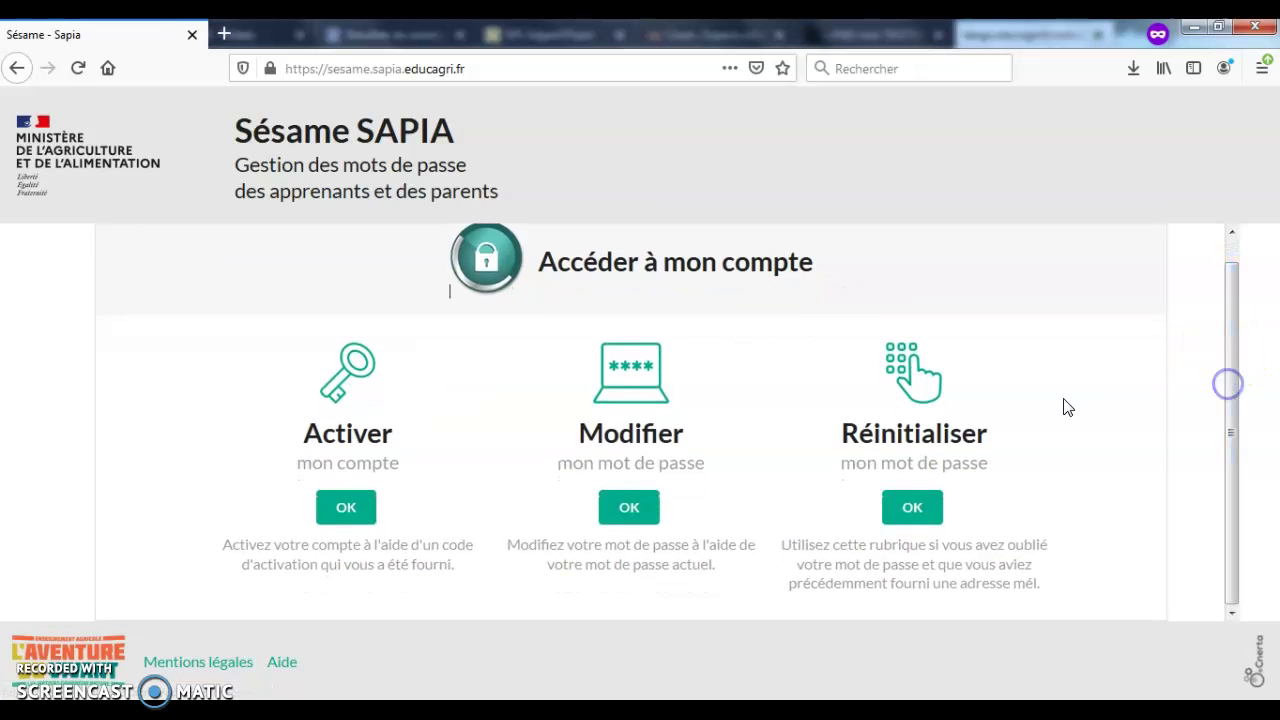
pyautogui.click(628, 508)
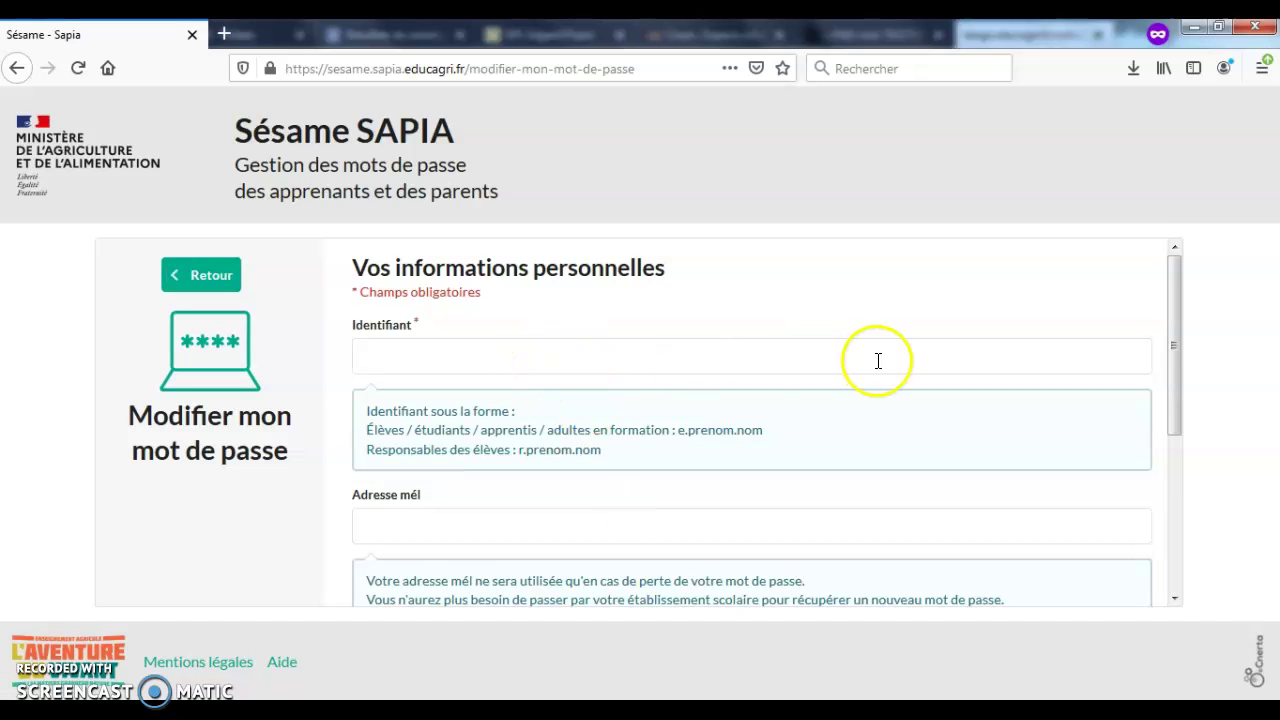
pyautogui.moveTo(1175, 358); pyautogui.dragTo(1172, 475)
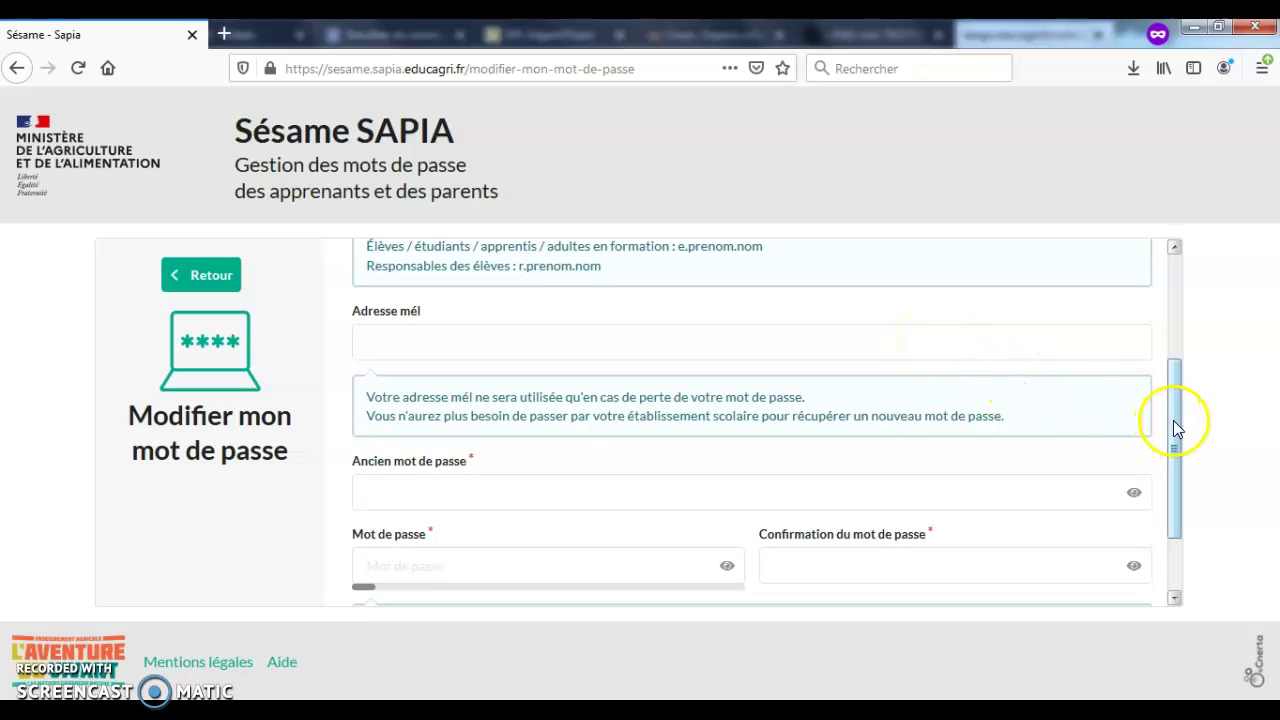
pyautogui.moveTo(1177, 428); pyautogui.dragTo(1168, 443)
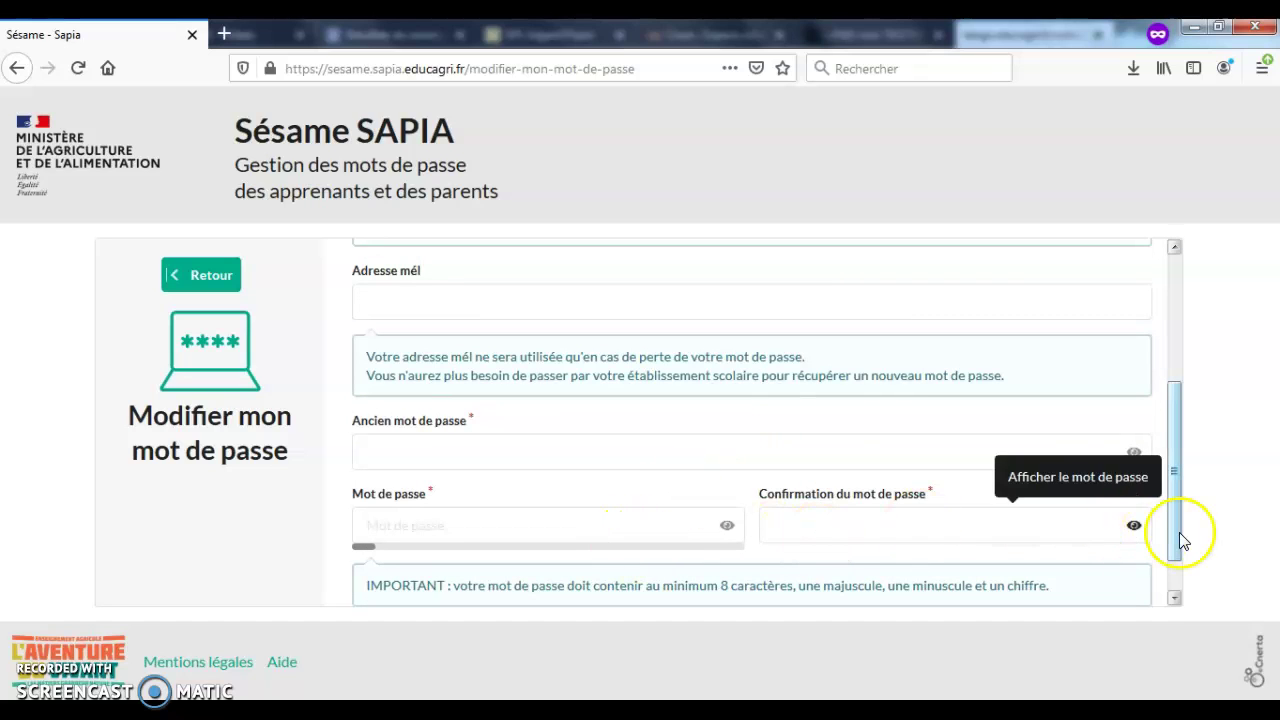
pyautogui.moveTo(1177, 529); pyautogui.dragTo(1180, 333)
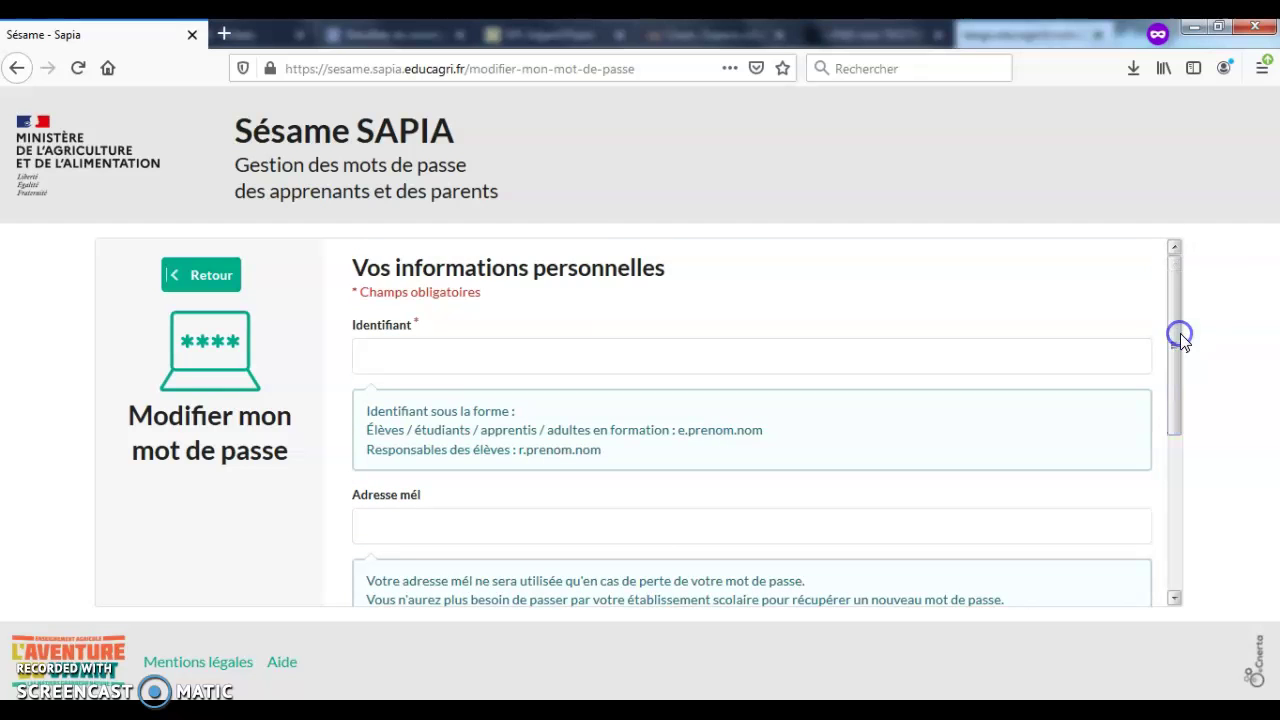
# Step: Leave the password modification form and open the password reset form to view its required information
pyautogui.click(198, 276)
pyautogui.click(910, 530)
pyautogui.moveTo(1172, 357); pyautogui.dragTo(1168, 405)
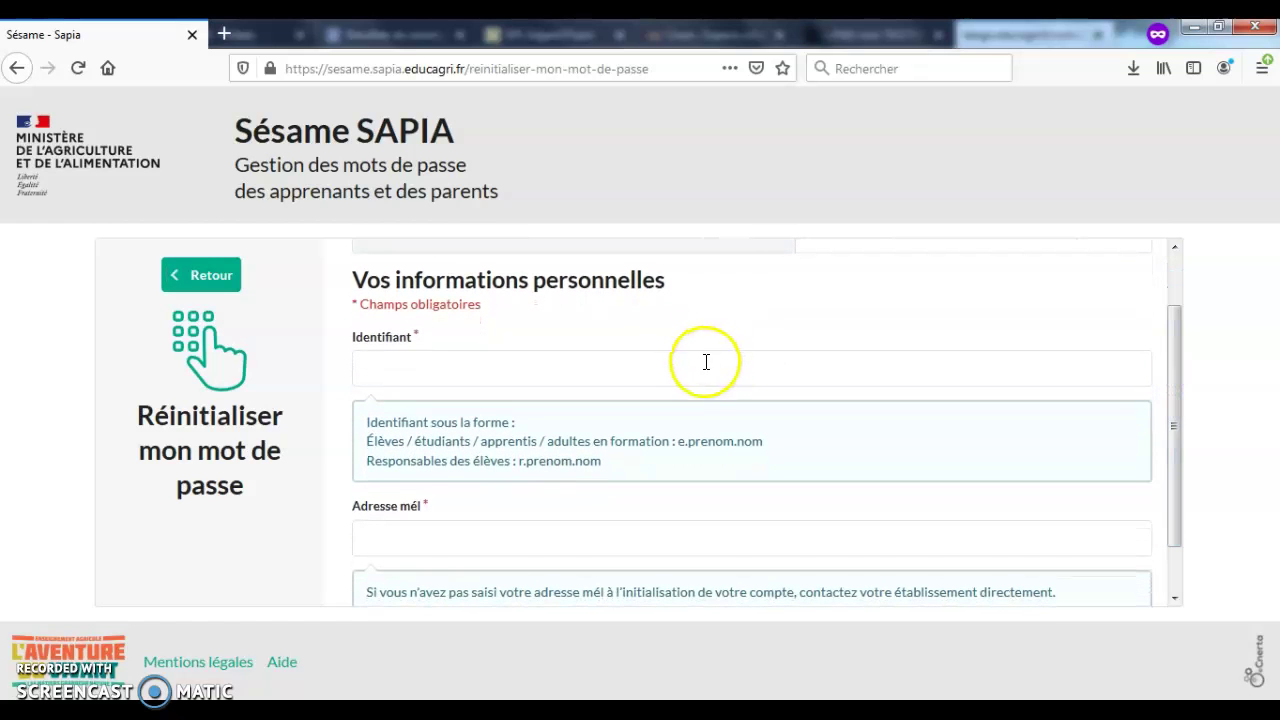